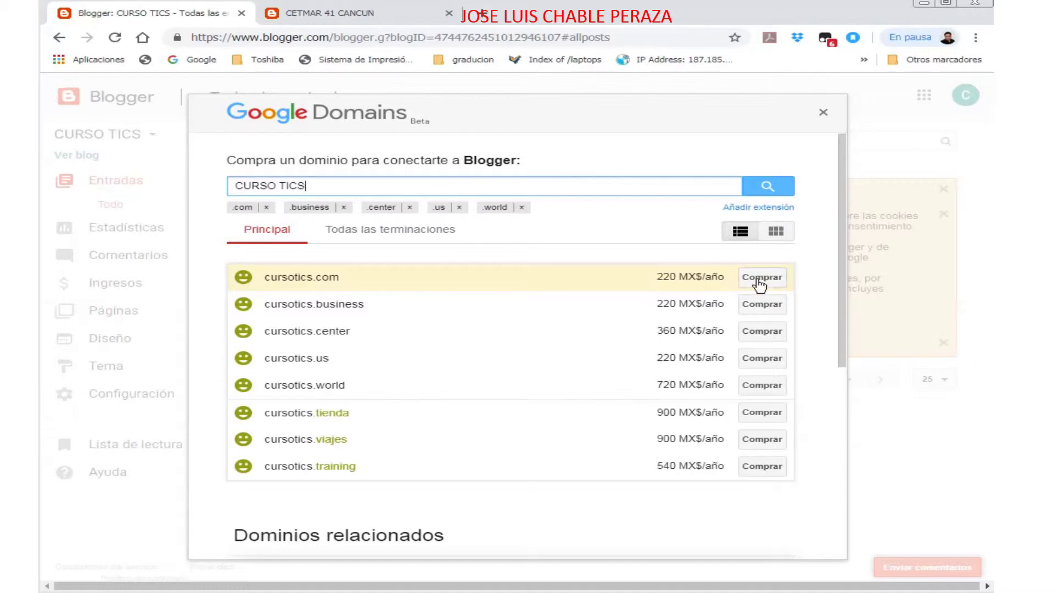
- Review the domain offers for CURSO TICS, then close Google Domains and the CETMAR 41 CANCUN blog page
{"action": "scroll", "coordinate": [556, 358], "scroll_direction": "down", "scroll_amount": 6}
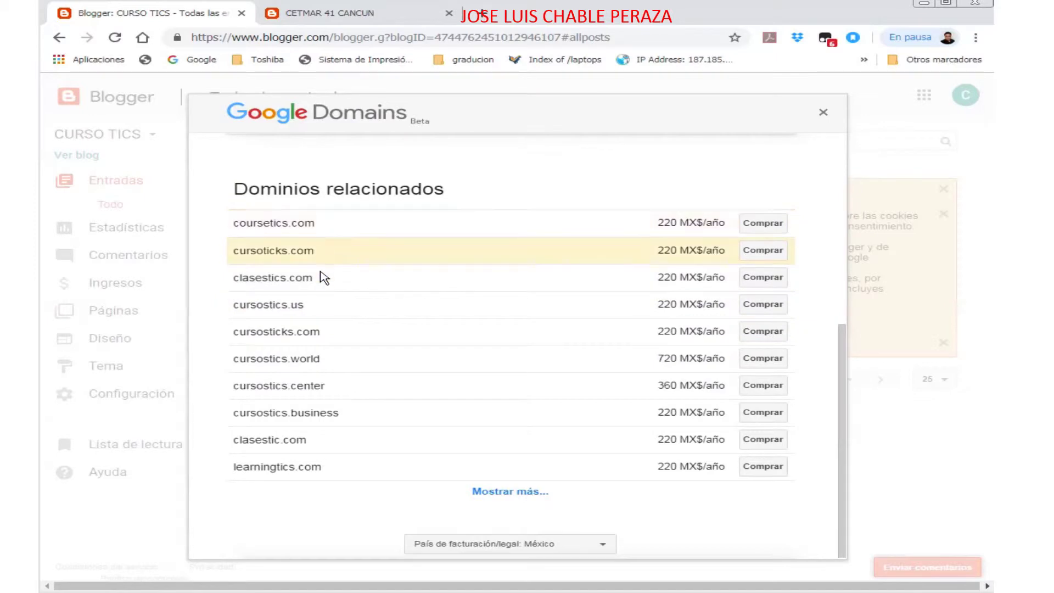
{"action": "scroll", "coordinate": [549, 332], "scroll_direction": "up", "scroll_amount": 7}
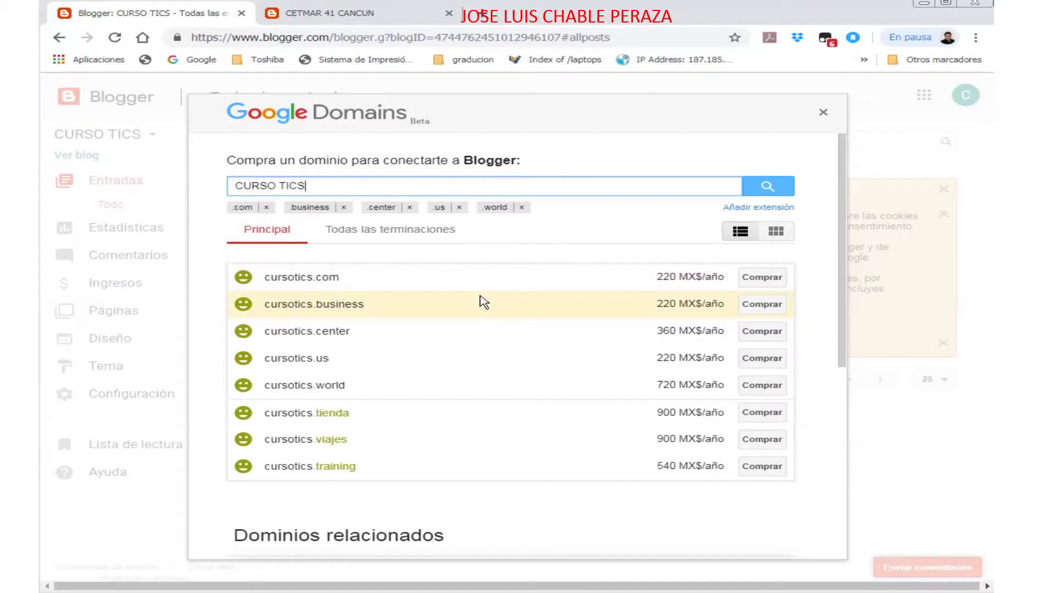
{"action": "left_click", "coordinate": [824, 113]}
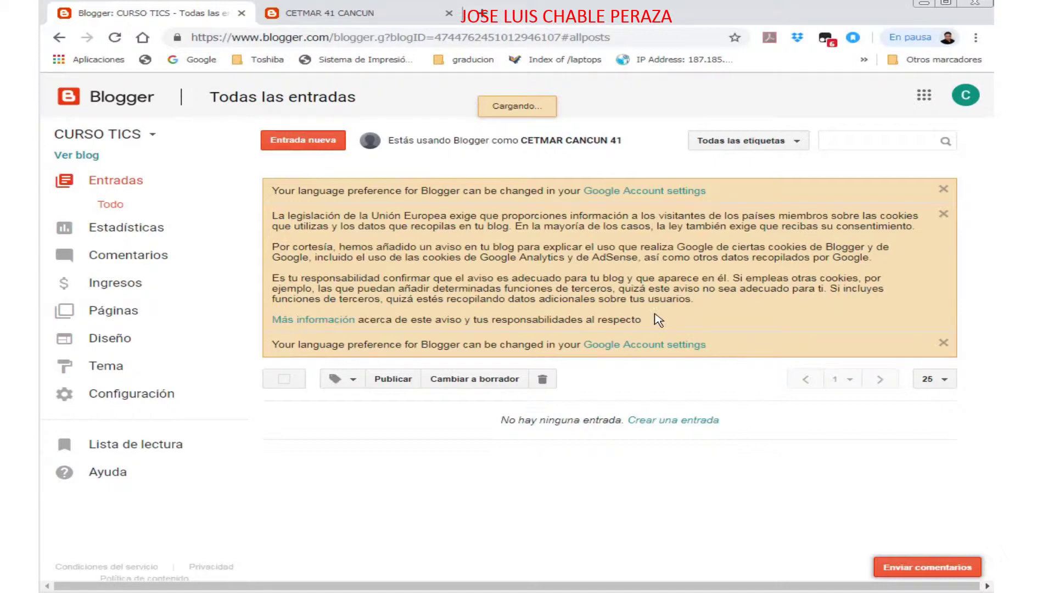
{"action": "left_click", "coordinate": [449, 13]}
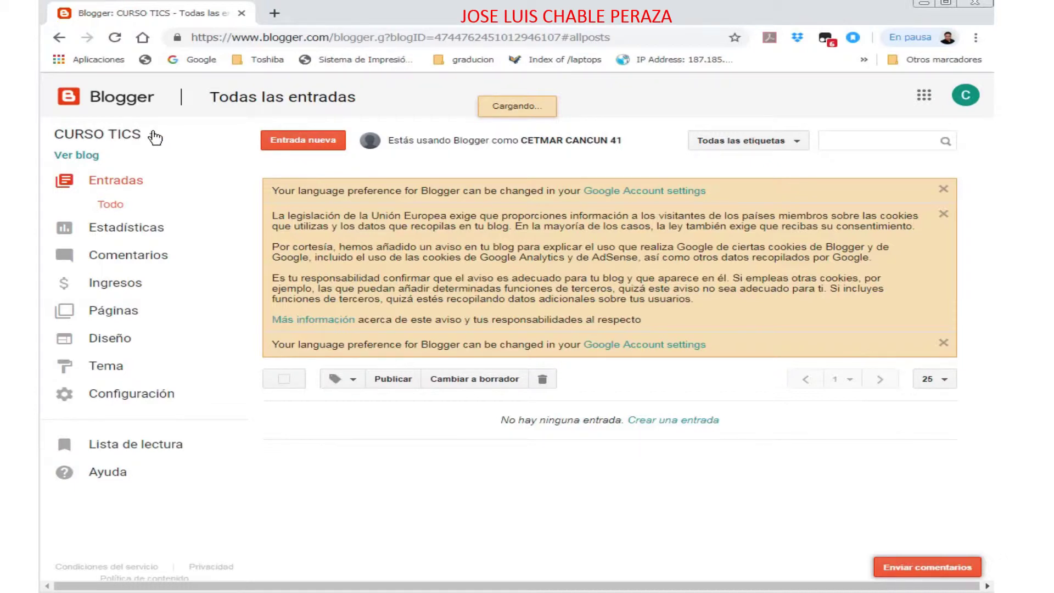
- Switch to the CETMAR 41 CANCUN blog's dashboard and return to the CURSO TICS blog
{"action": "left_click", "coordinate": [155, 138]}
{"action": "left_click", "coordinate": [157, 183]}
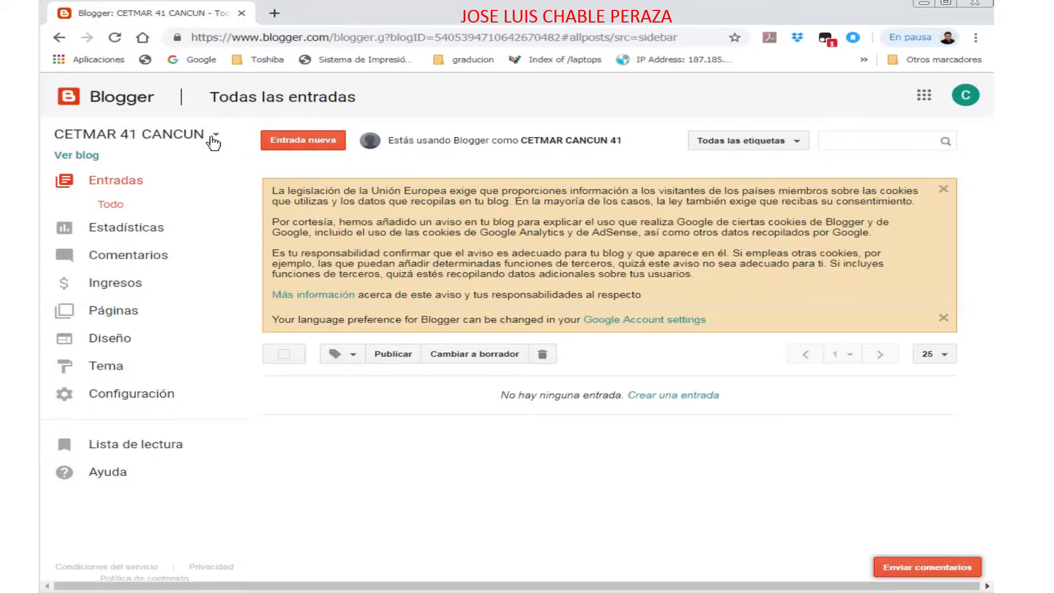
{"action": "left_click", "coordinate": [215, 138]}
{"action": "left_click", "coordinate": [130, 212]}
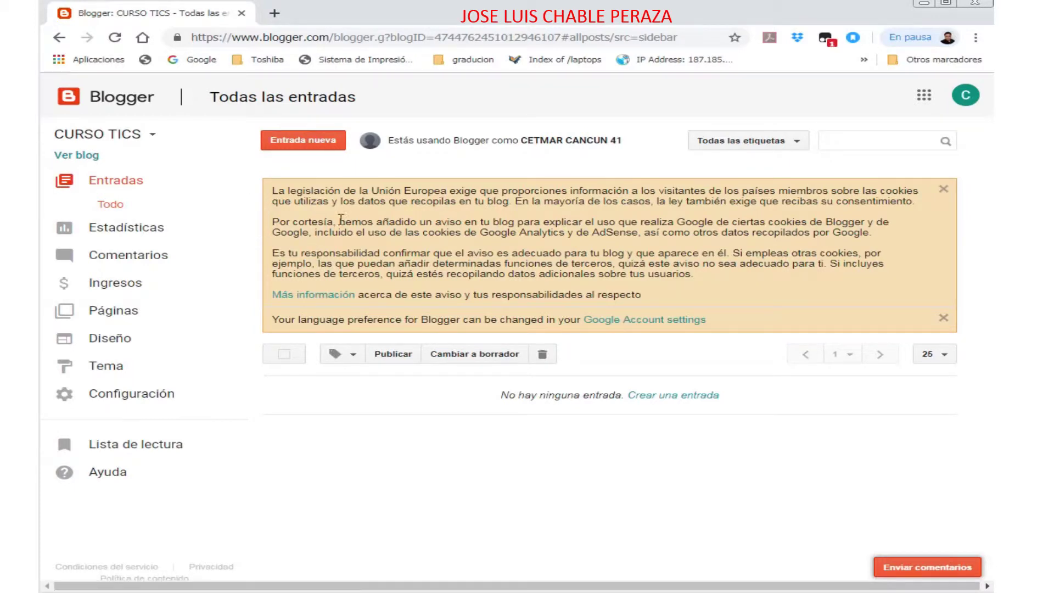
- View the public CURSO TICS blog, highlight its web address, and close the page
{"action": "left_click", "coordinate": [80, 157]}
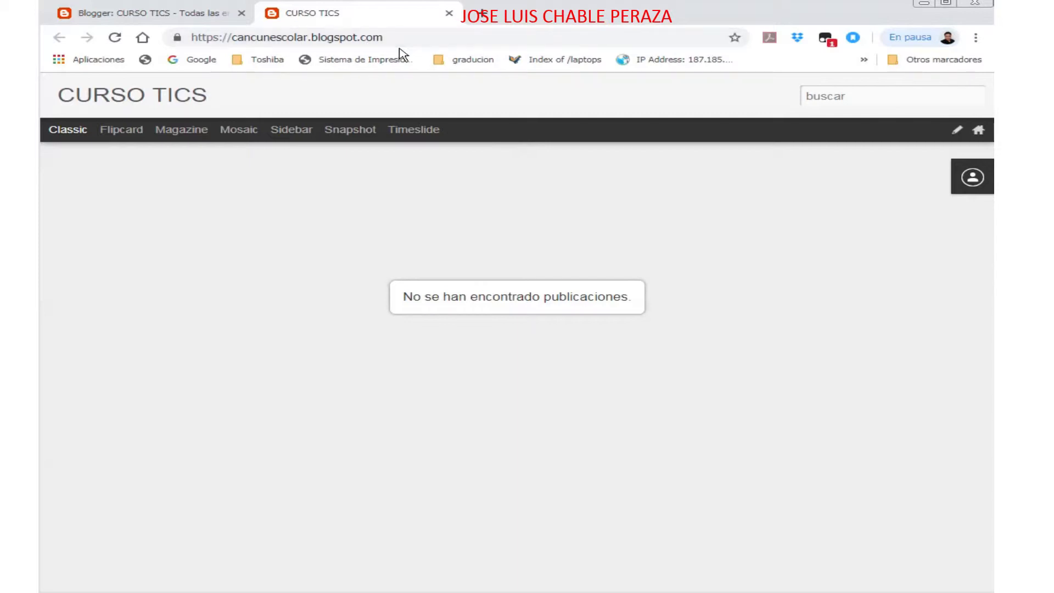
{"action": "left_click_drag", "start_coordinate": [407, 38], "coordinate": [177, 39]}
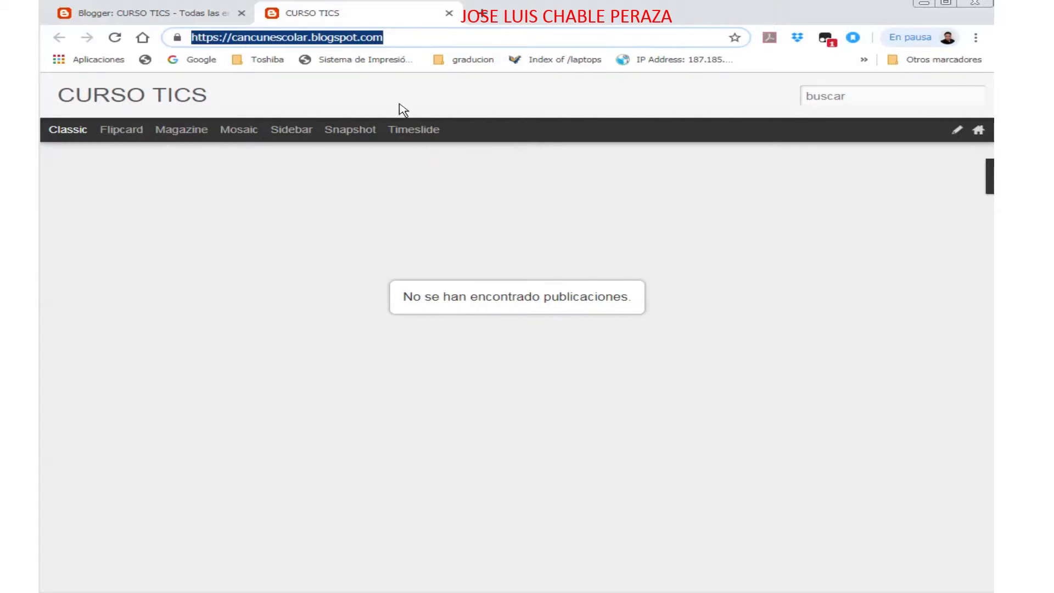
{"action": "left_click", "coordinate": [449, 13]}
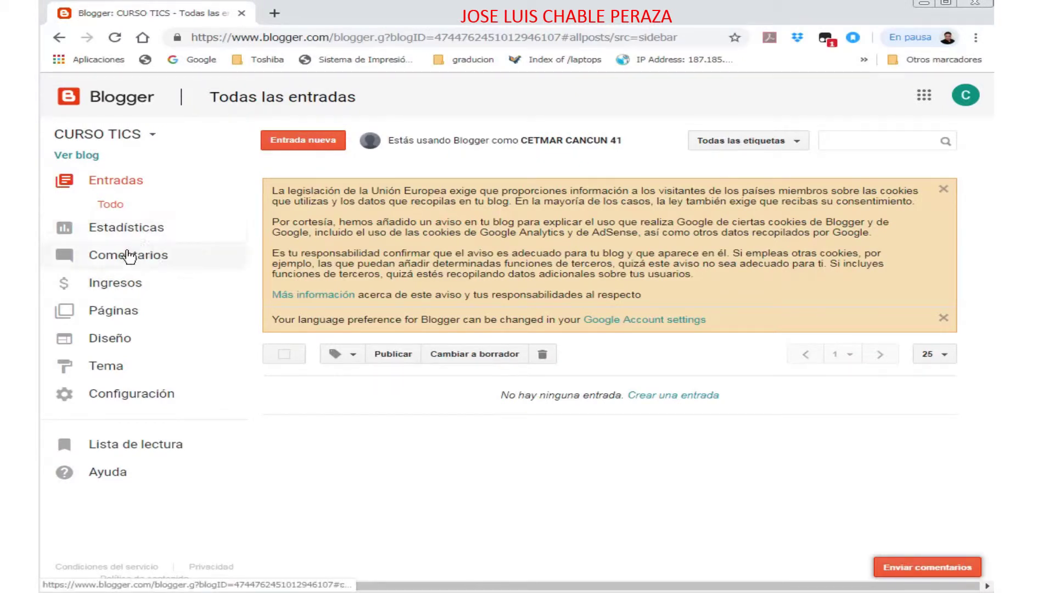
- Start a new post in the CURSO TICS blog and enter the author's surname as its title
{"action": "left_click", "coordinate": [127, 193]}
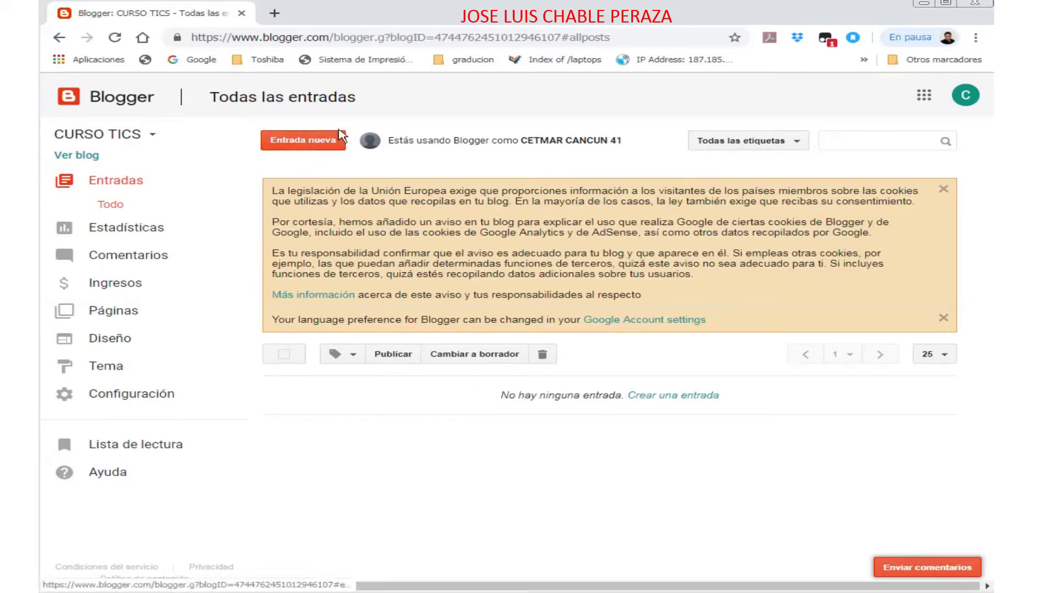
{"action": "left_click", "coordinate": [311, 152]}
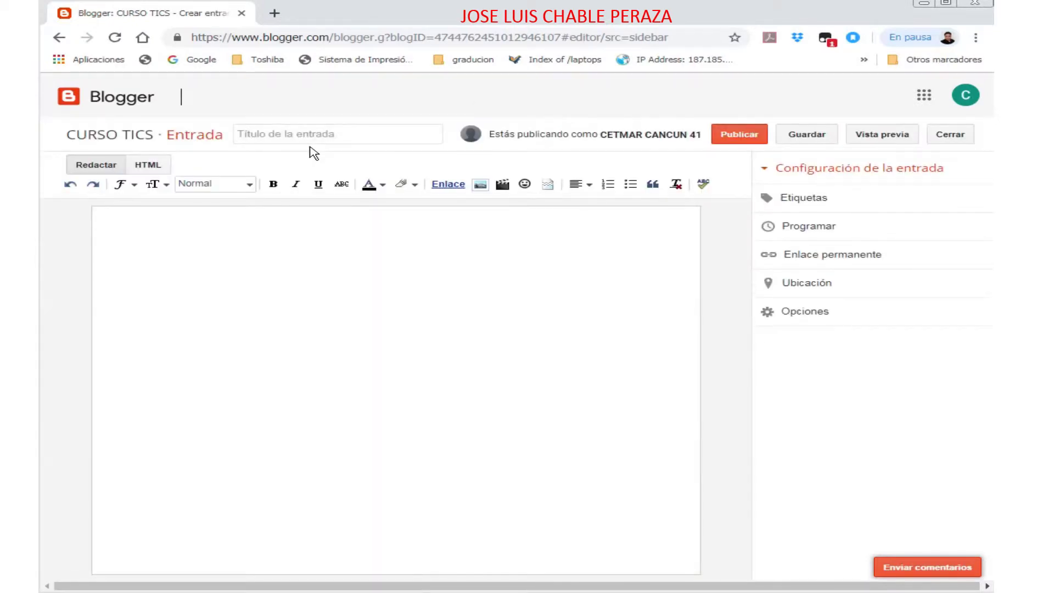
{"action": "left_click", "coordinate": [324, 141]}
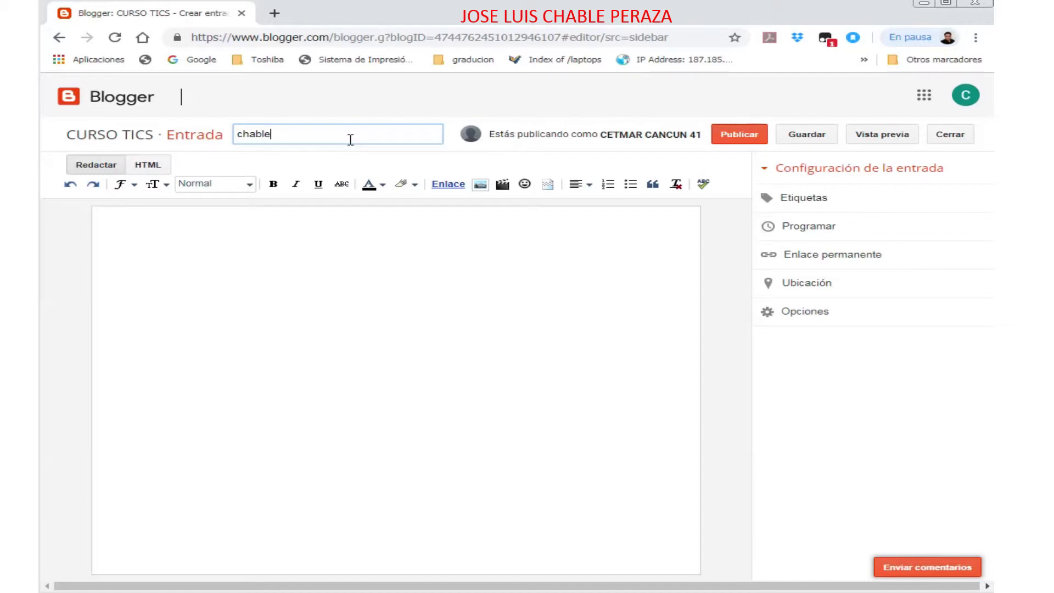
- Upload picture 6 and the sea cave picture from the Imágenes library for use in the post body
{"action": "left_click", "coordinate": [332, 291]}
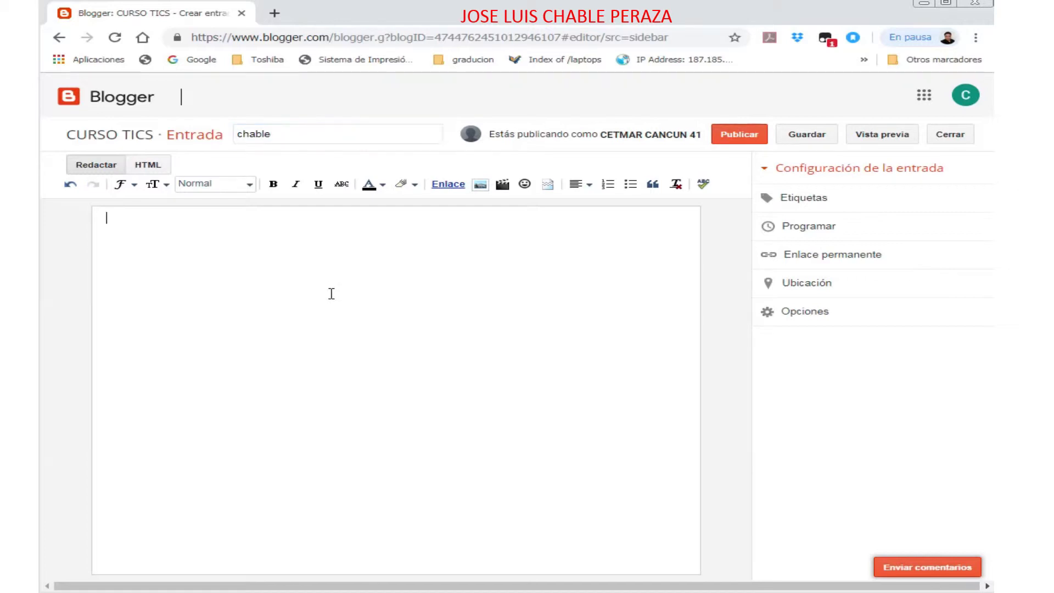
{"action": "left_click", "coordinate": [482, 184]}
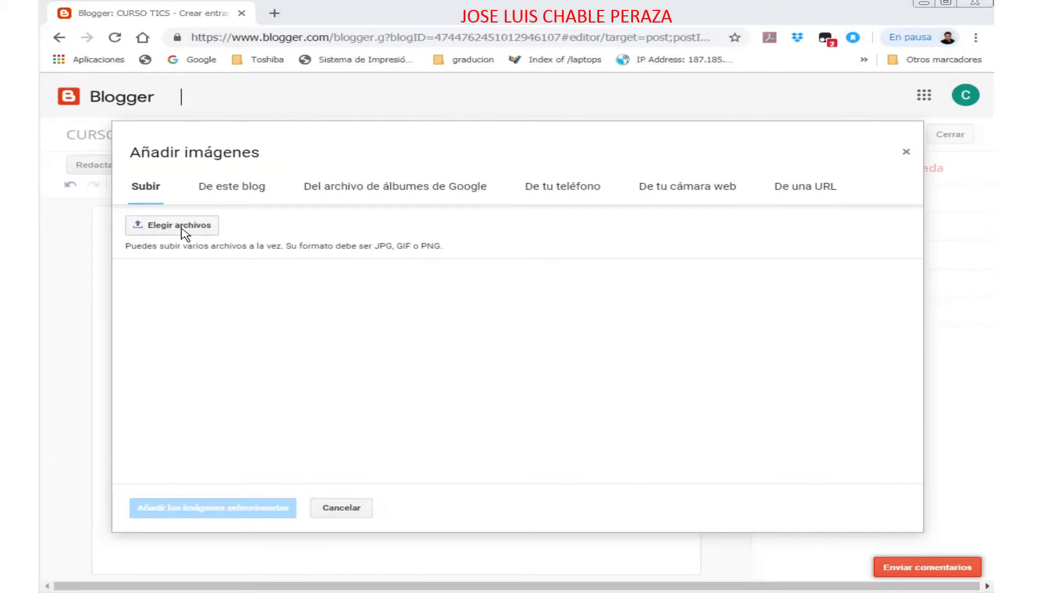
{"action": "left_click", "coordinate": [186, 228]}
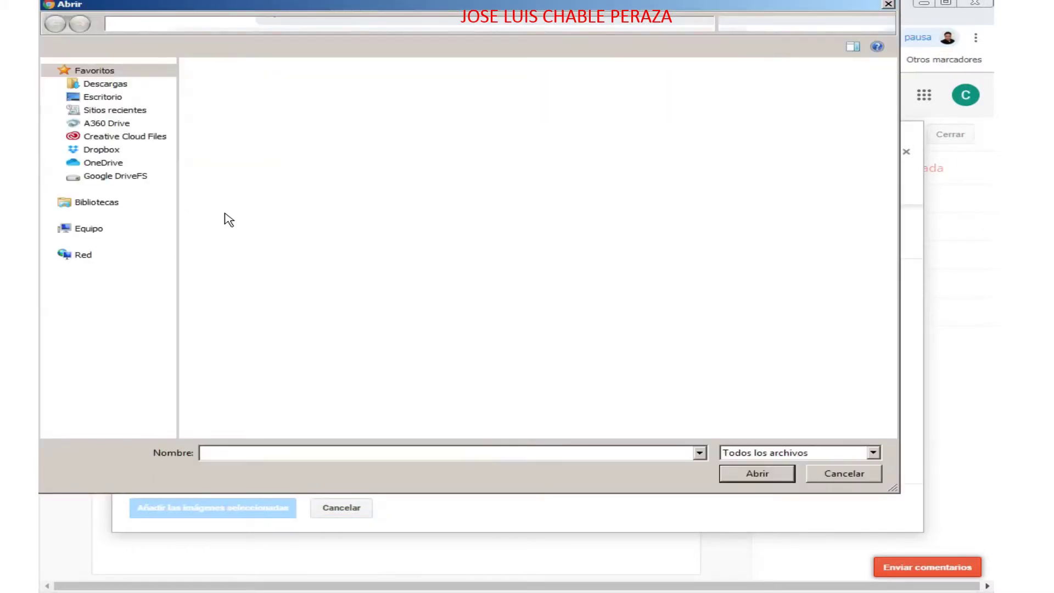
{"action": "left_click", "coordinate": [105, 230]}
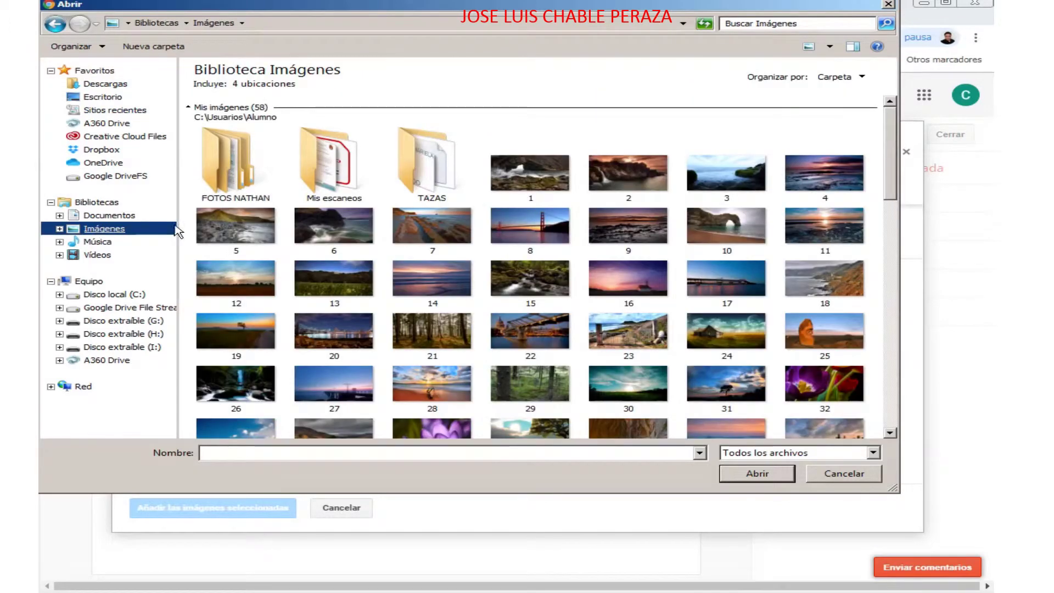
{"action": "left_click", "coordinate": [305, 235]}
{"action": "left_click", "coordinate": [764, 475]}
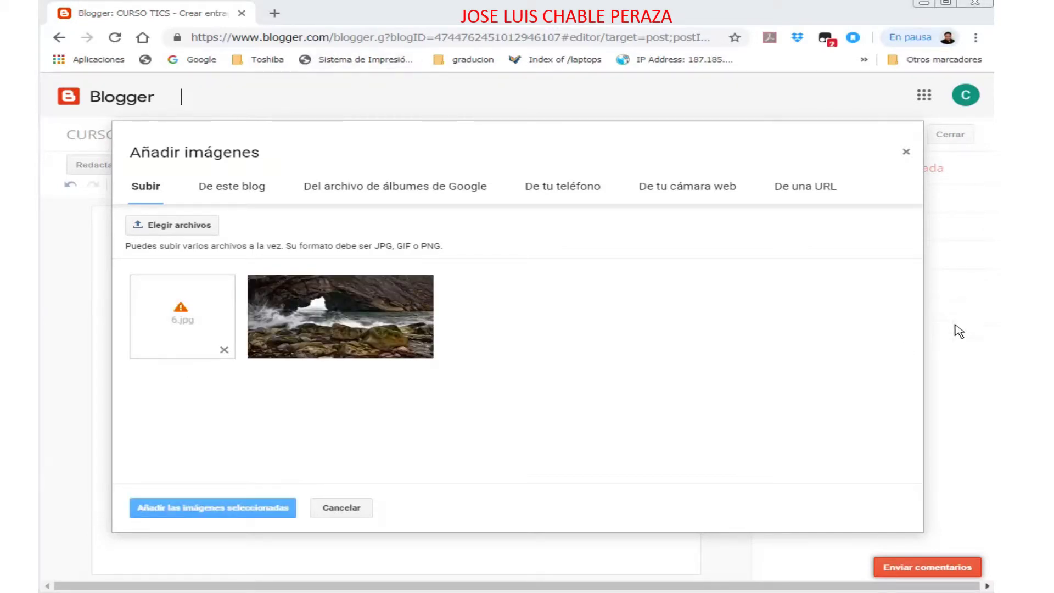
- Upload picture 28, the beach sunset, from the Imágenes library
{"action": "mouse_move", "coordinate": [189, 331]}
{"action": "left_click", "coordinate": [175, 233]}
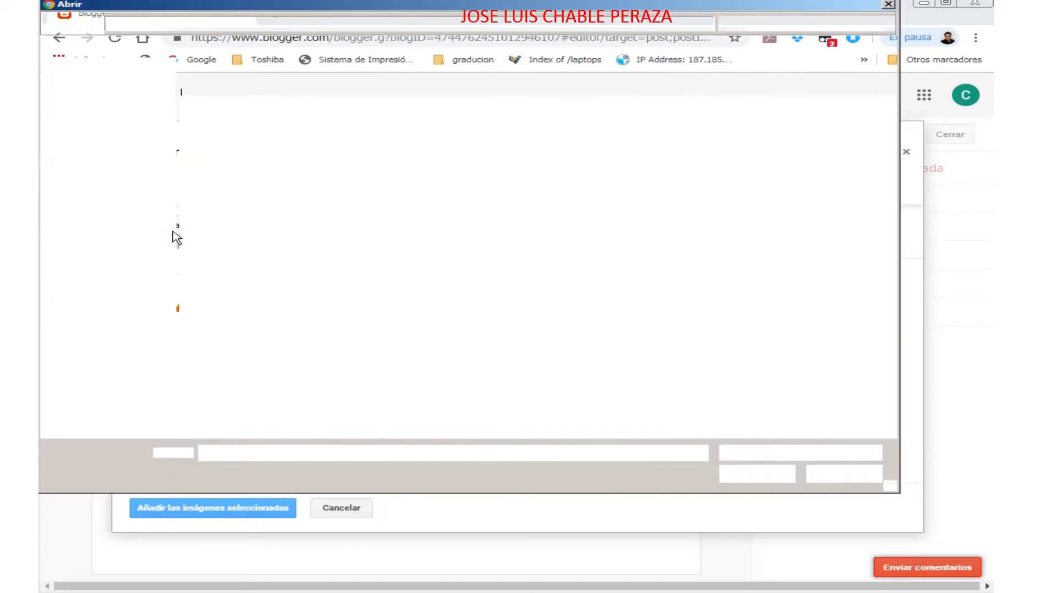
{"action": "left_click", "coordinate": [451, 384]}
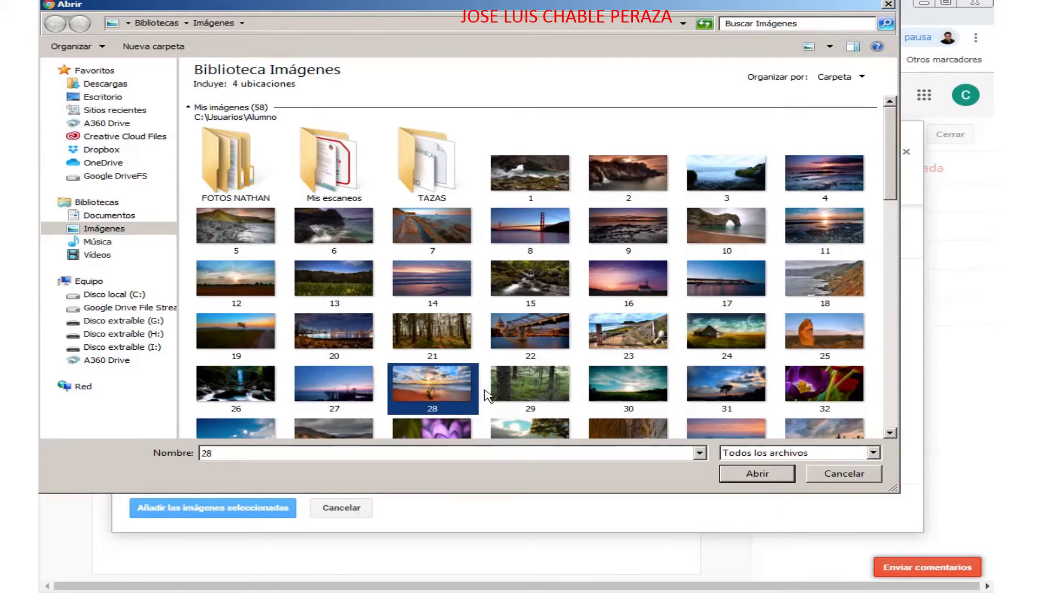
{"action": "left_click", "coordinate": [757, 476]}
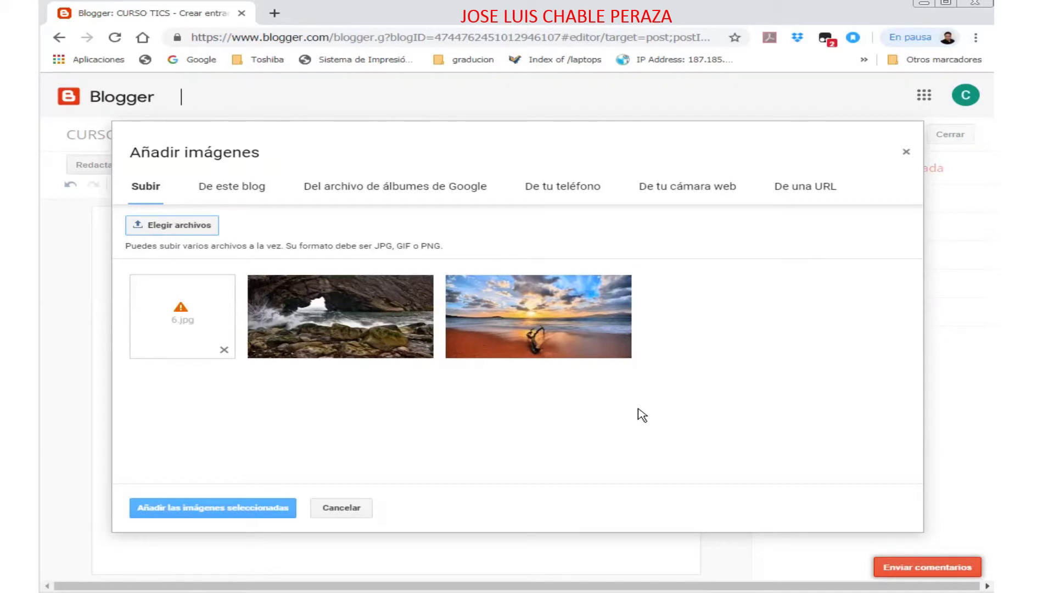
- Insert both the sea cave and beach sunset pictures into the post
{"action": "left_click", "coordinate": [369, 323]}
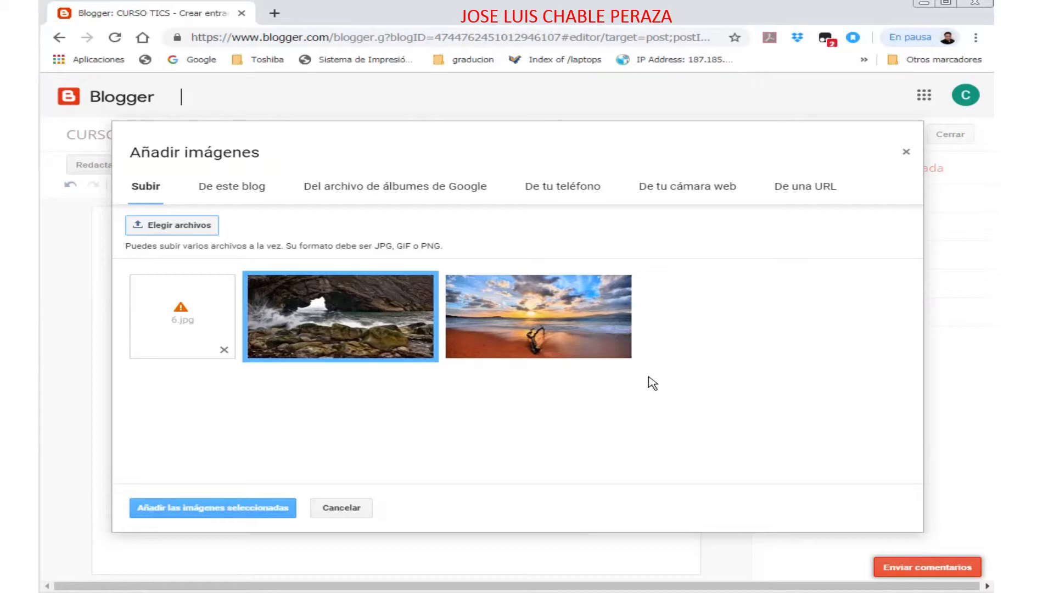
{"action": "left_click", "coordinate": [594, 345]}
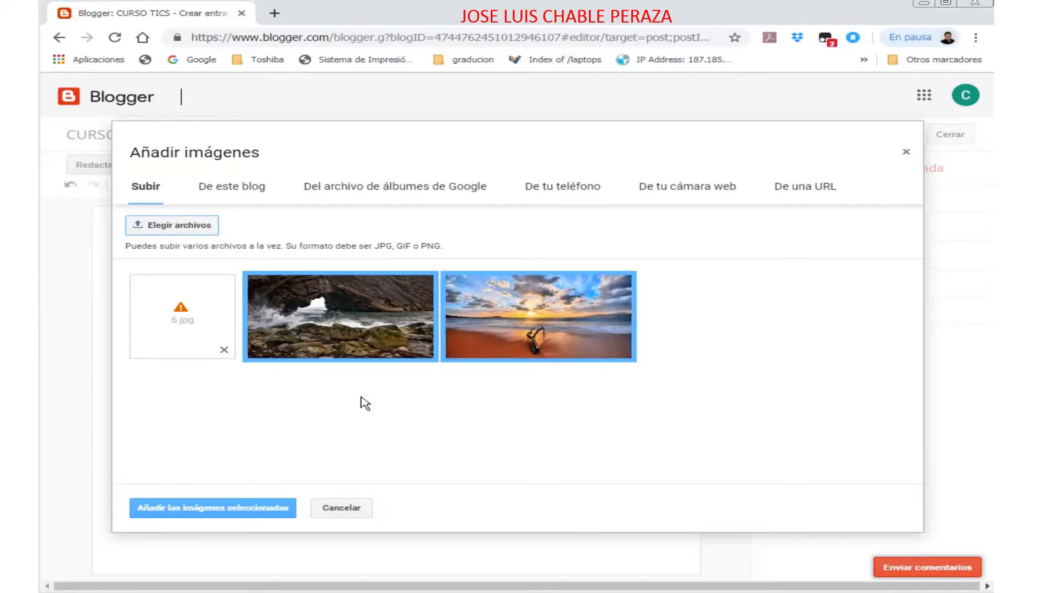
{"action": "left_click", "coordinate": [380, 344]}
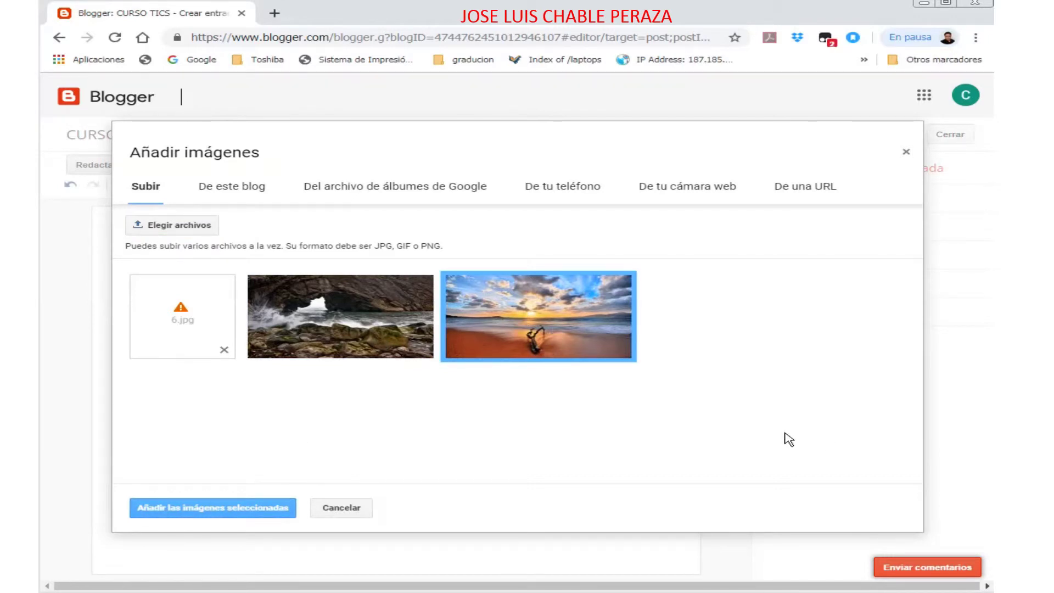
{"action": "left_click", "coordinate": [382, 336]}
{"action": "left_click", "coordinate": [219, 509]}
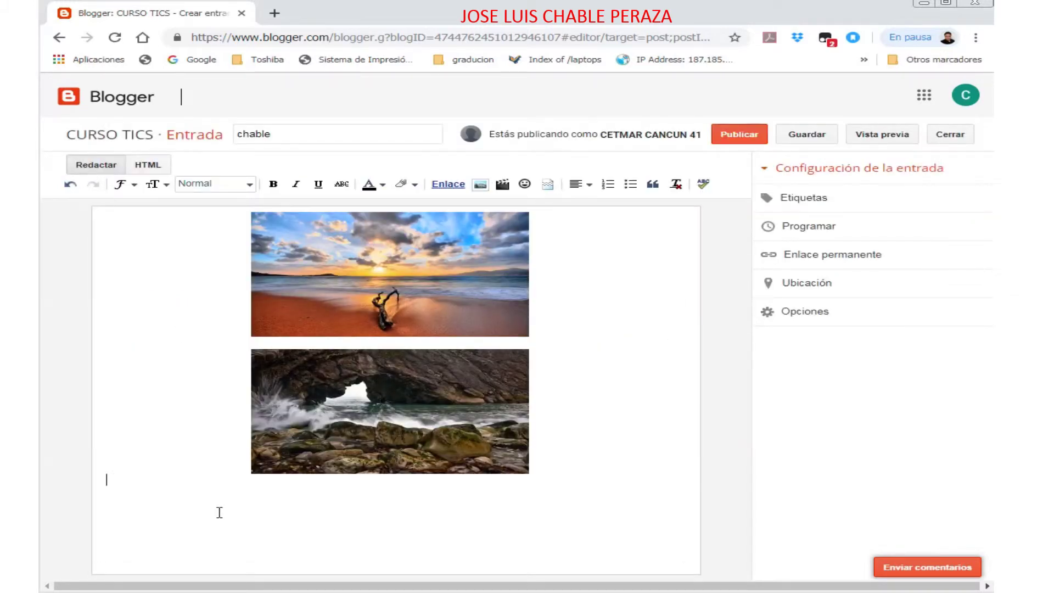
- Publish the post, check it on the public blog, and close the blog page
{"action": "left_click", "coordinate": [739, 135]}
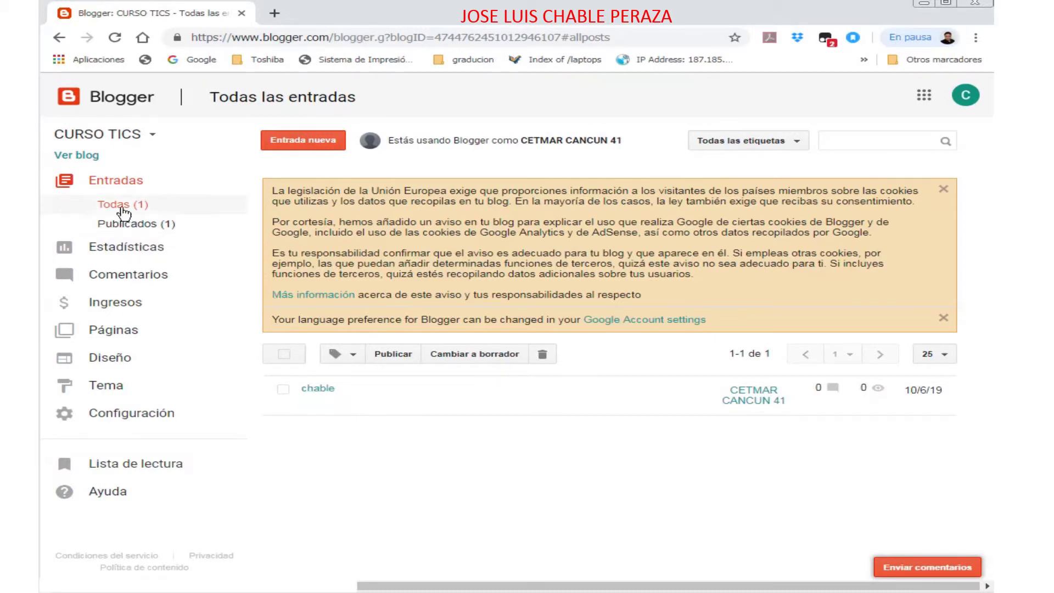
{"action": "left_click", "coordinate": [77, 155]}
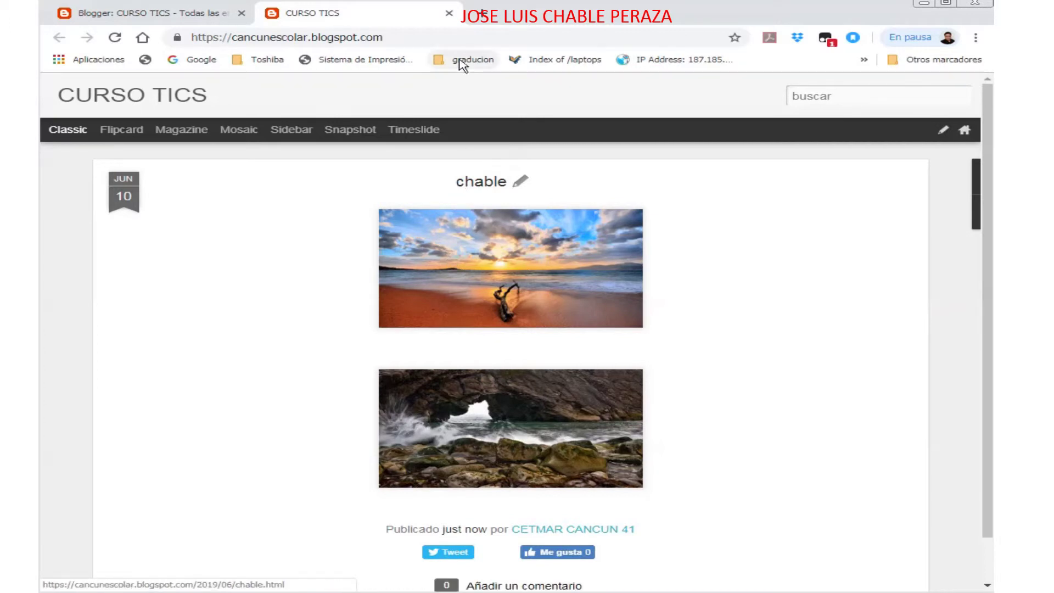
{"action": "left_click", "coordinate": [448, 12]}
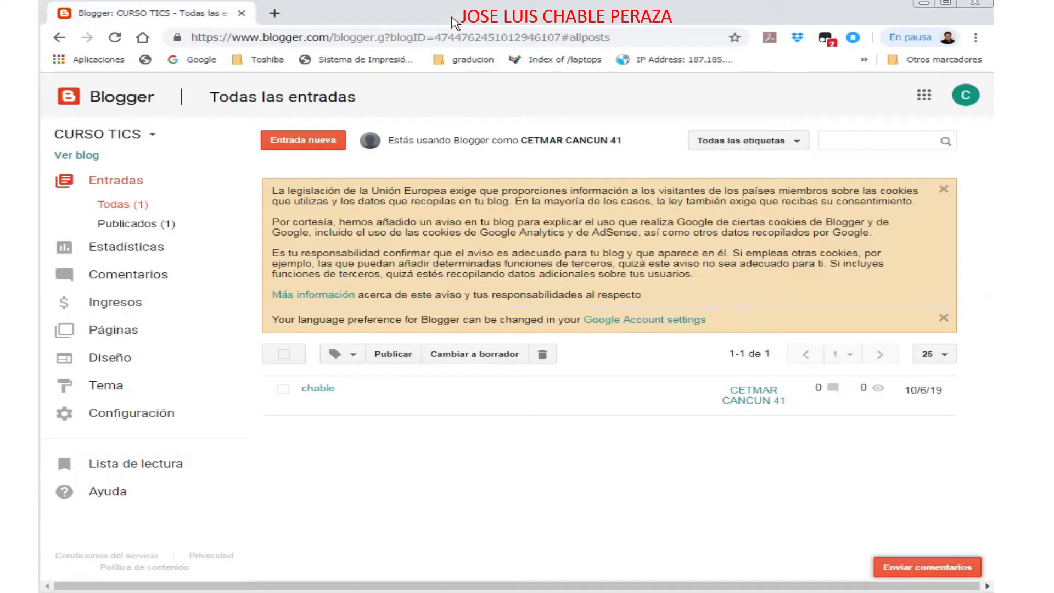
- Create a new page in the blog with the title "fija"
{"action": "left_click", "coordinate": [112, 334]}
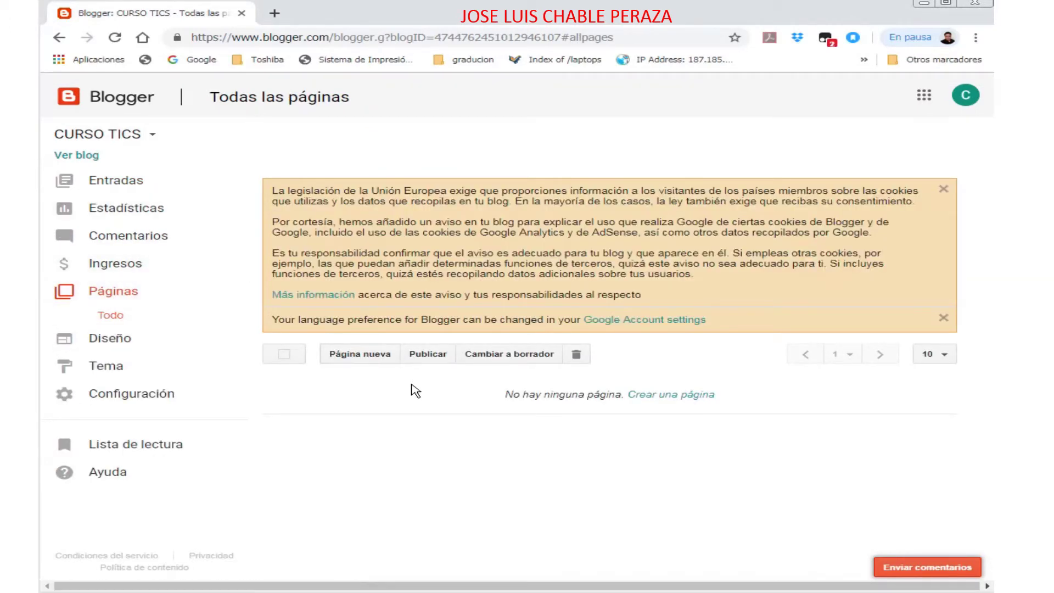
{"action": "left_click", "coordinate": [348, 356]}
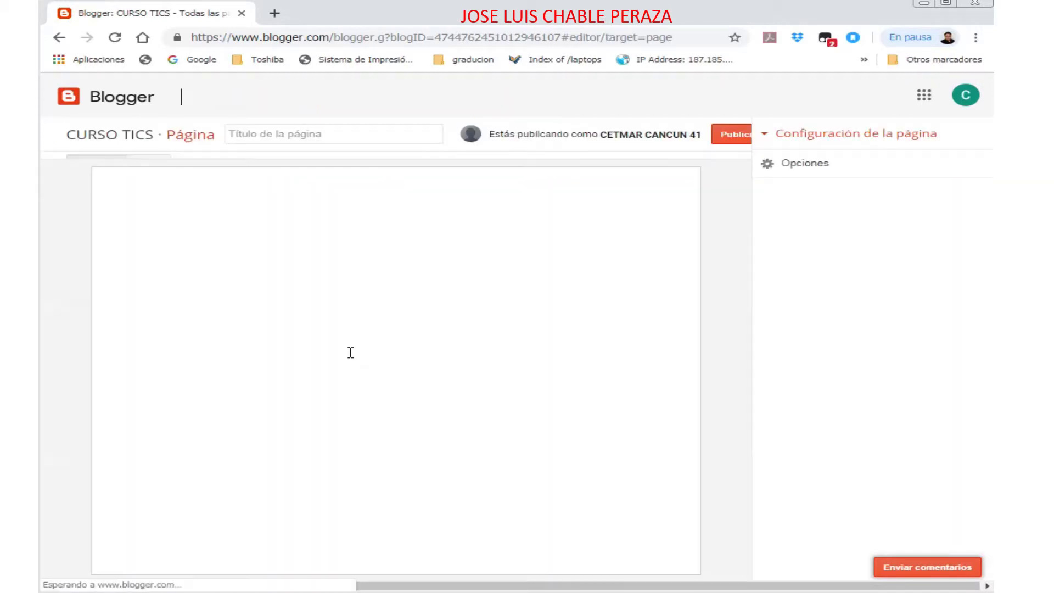
{"action": "left_click", "coordinate": [304, 136]}
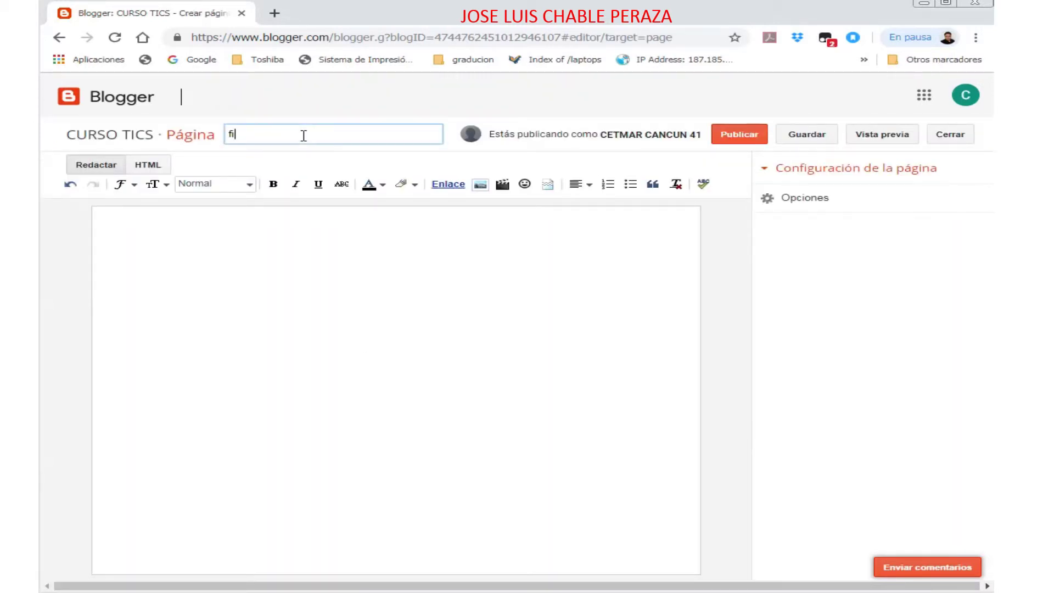
- Insert the first CETMAR Cancún 41 logo from the Fotos del perfil album in the Google album archive into the page body
{"action": "left_click", "coordinate": [485, 212]}
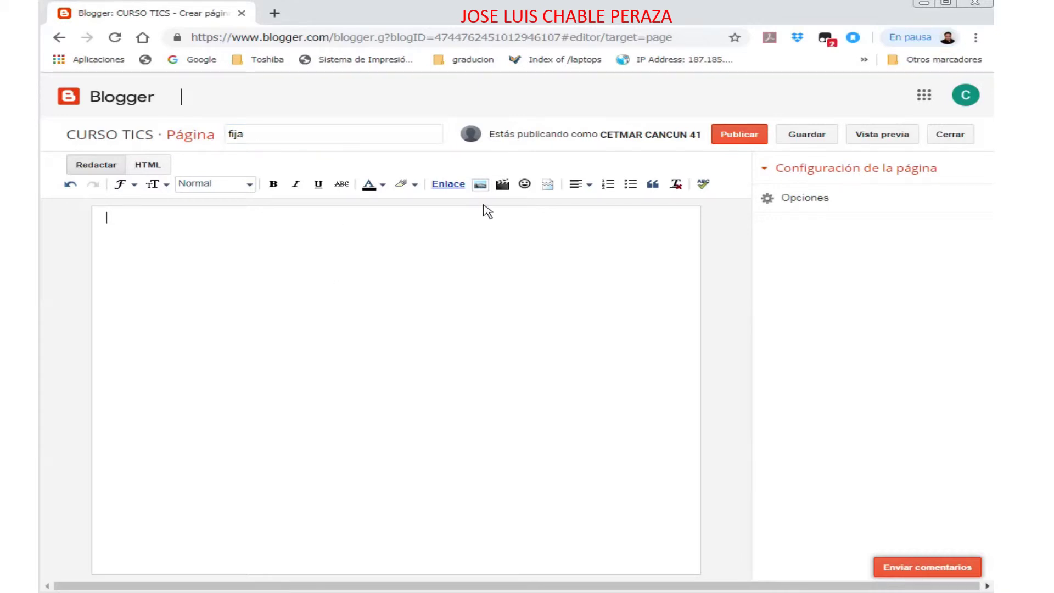
{"action": "left_click", "coordinate": [481, 184]}
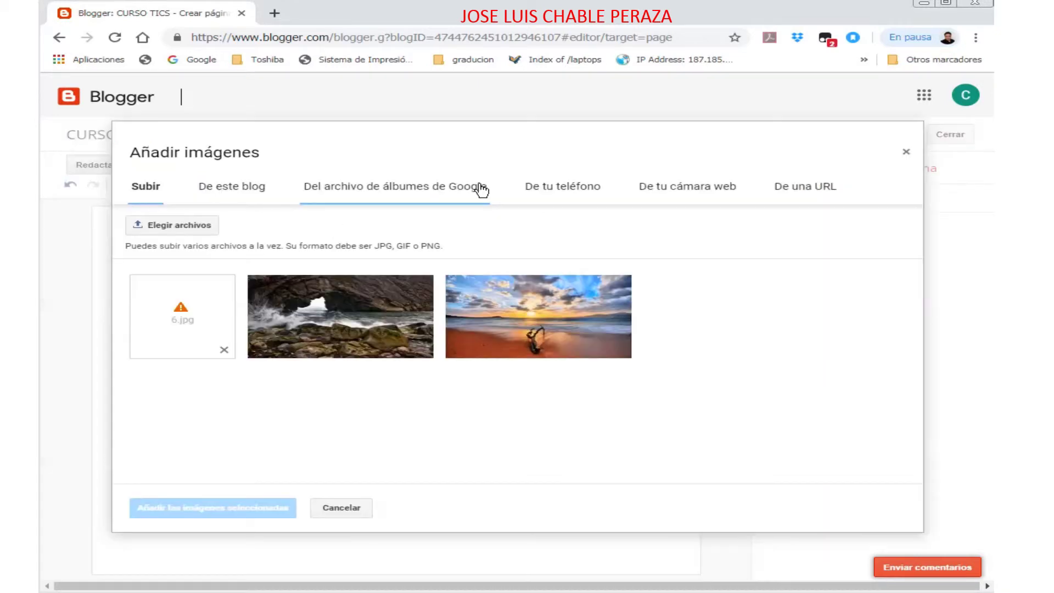
{"action": "left_click", "coordinate": [276, 331]}
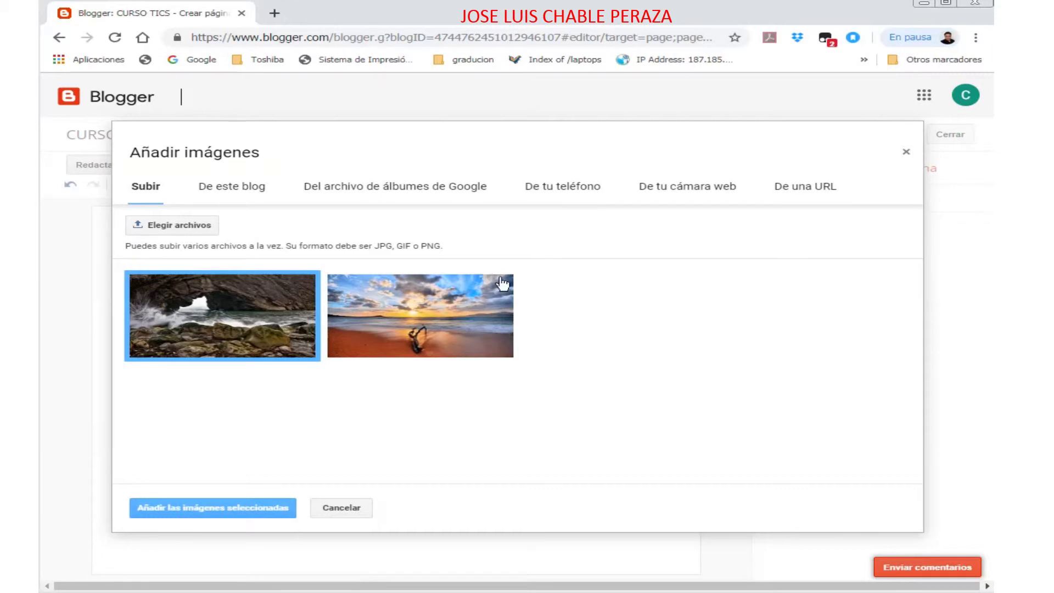
{"action": "left_click", "coordinate": [430, 190]}
{"action": "left_click", "coordinate": [564, 193]}
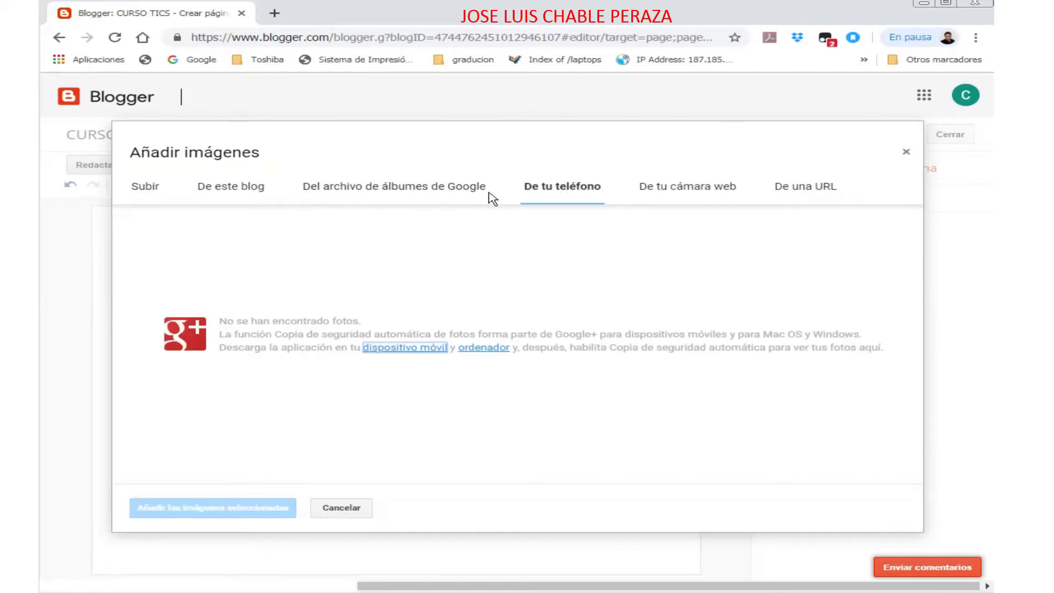
{"action": "left_click", "coordinate": [439, 189]}
{"action": "left_click", "coordinate": [145, 318]}
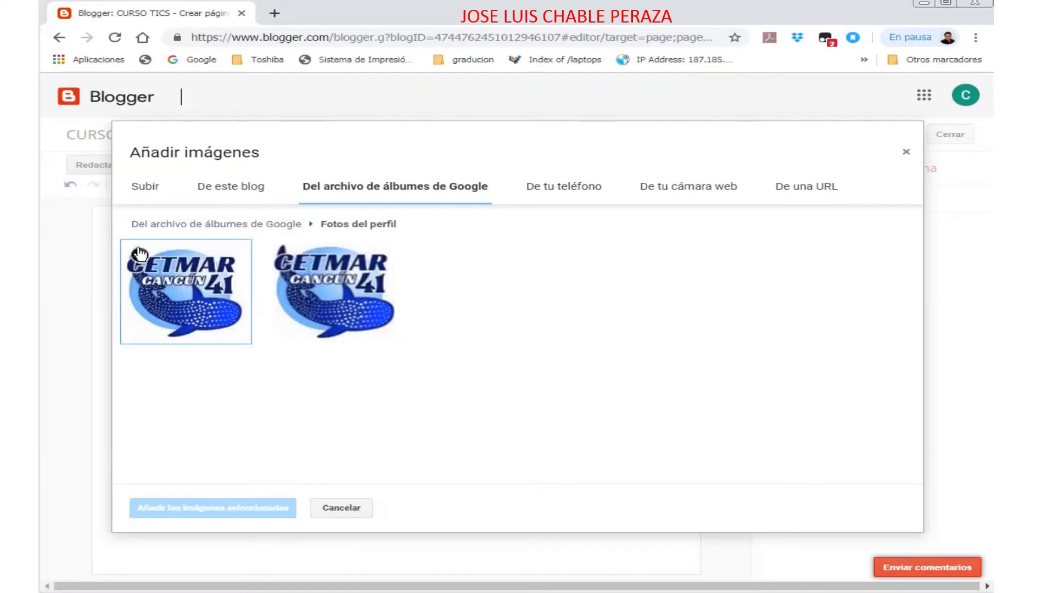
{"action": "left_click", "coordinate": [140, 254]}
{"action": "left_click", "coordinate": [207, 505]}
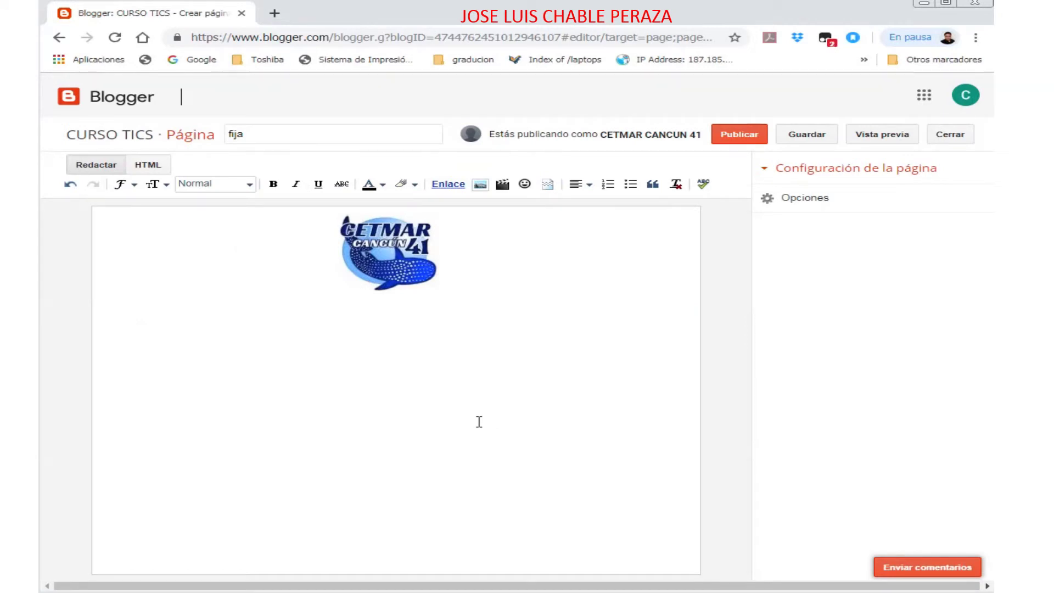
- Publish the "fija" page, look over the public blog, and close the blog page
{"action": "left_click", "coordinate": [740, 134]}
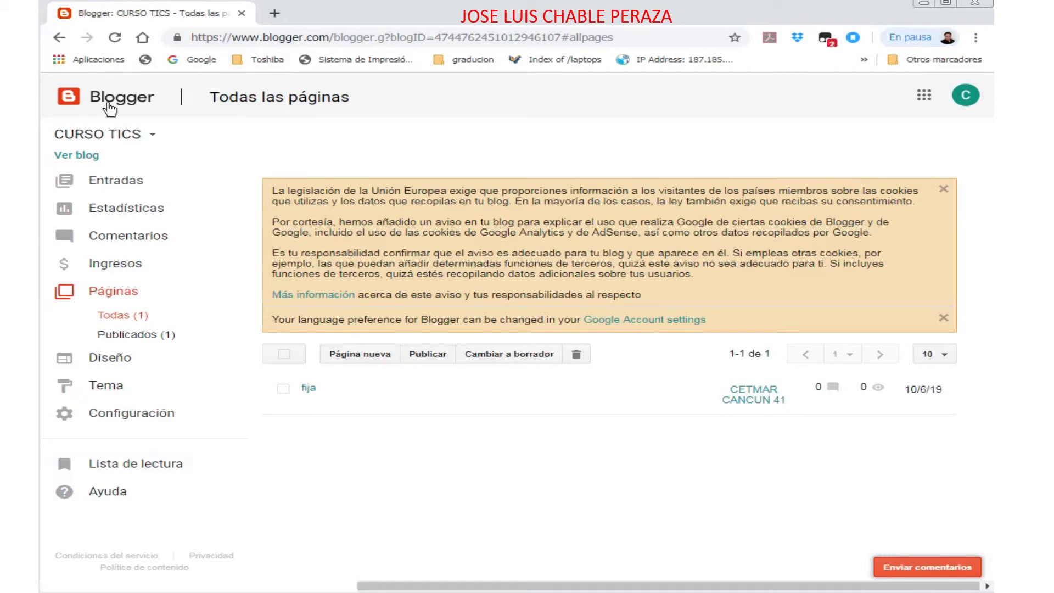
{"action": "left_click", "coordinate": [84, 155]}
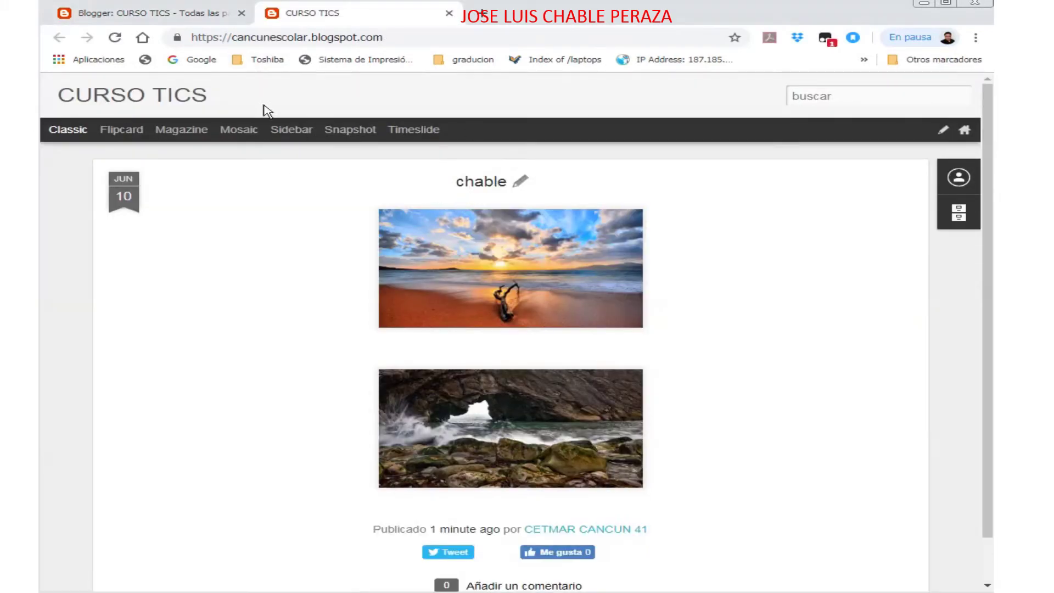
{"action": "scroll", "coordinate": [776, 220], "scroll_direction": "down", "scroll_amount": 1}
{"action": "scroll", "coordinate": [790, 381], "scroll_direction": "up", "scroll_amount": 1}
{"action": "left_click", "coordinate": [449, 13]}
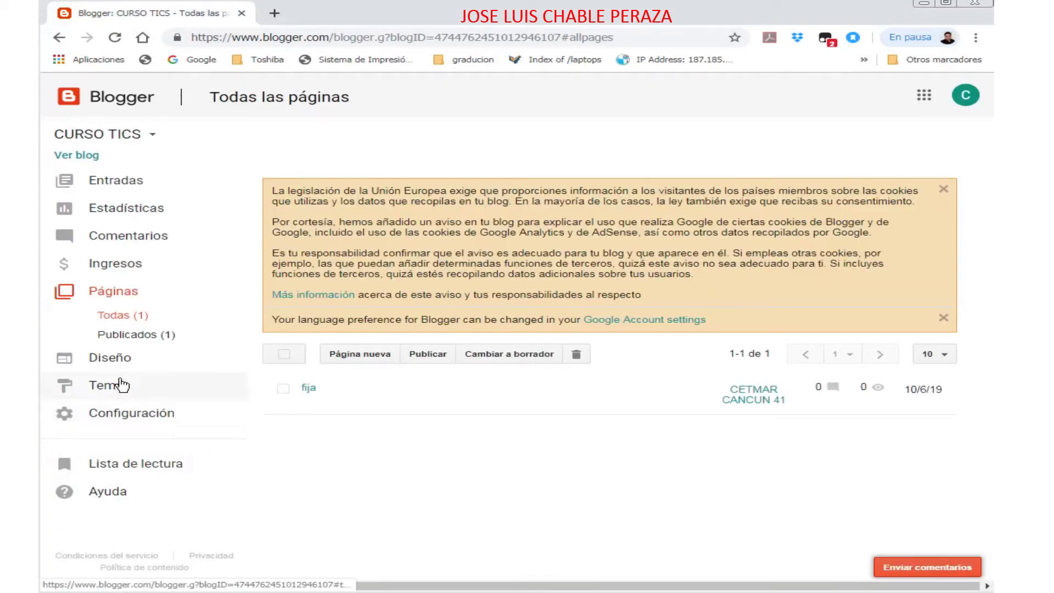
- Open the blog's Diseño layout settings
{"action": "left_click", "coordinate": [112, 357]}
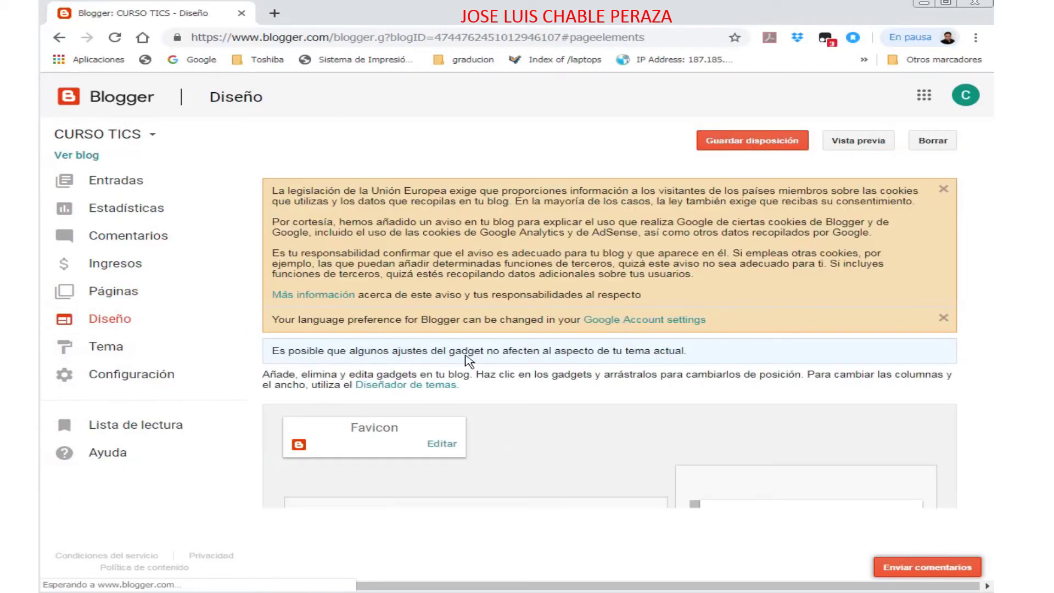